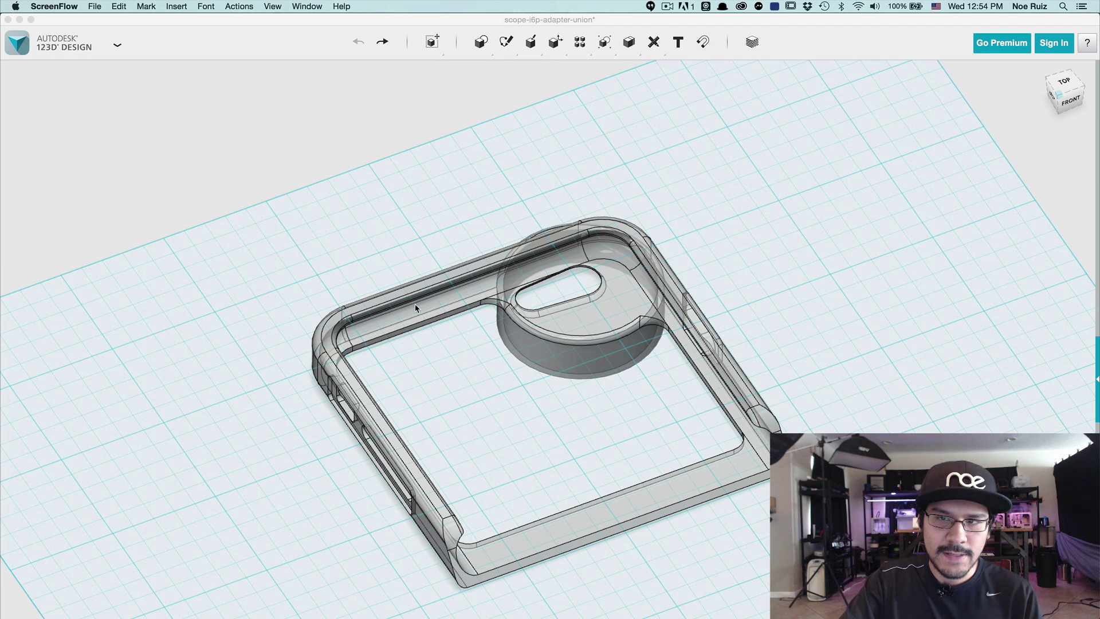
- Switch from 123D Design to Fusion 360, where the converted scope lens adapter is open
left_click(434, 187)
key("super+Tab")
key("super+Tab")
key("super+Tab")
key("super+Tab")
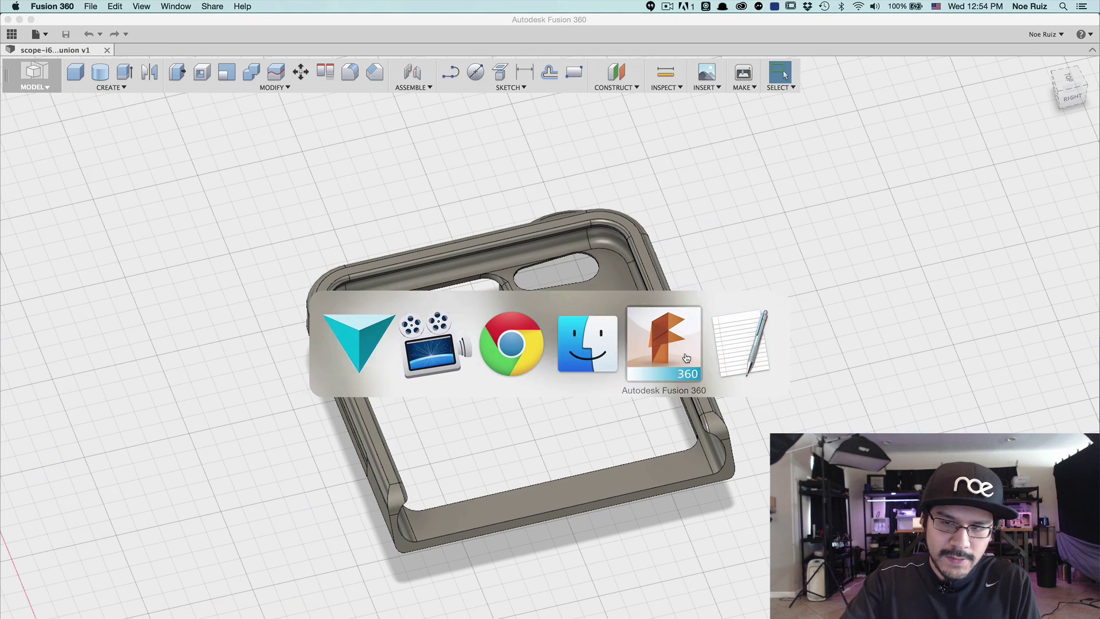
- Show the Scope Lens Adapter project files and view the A360 details of scope-i6p-adapter-union.123dx in Chrome
left_click(12, 34)
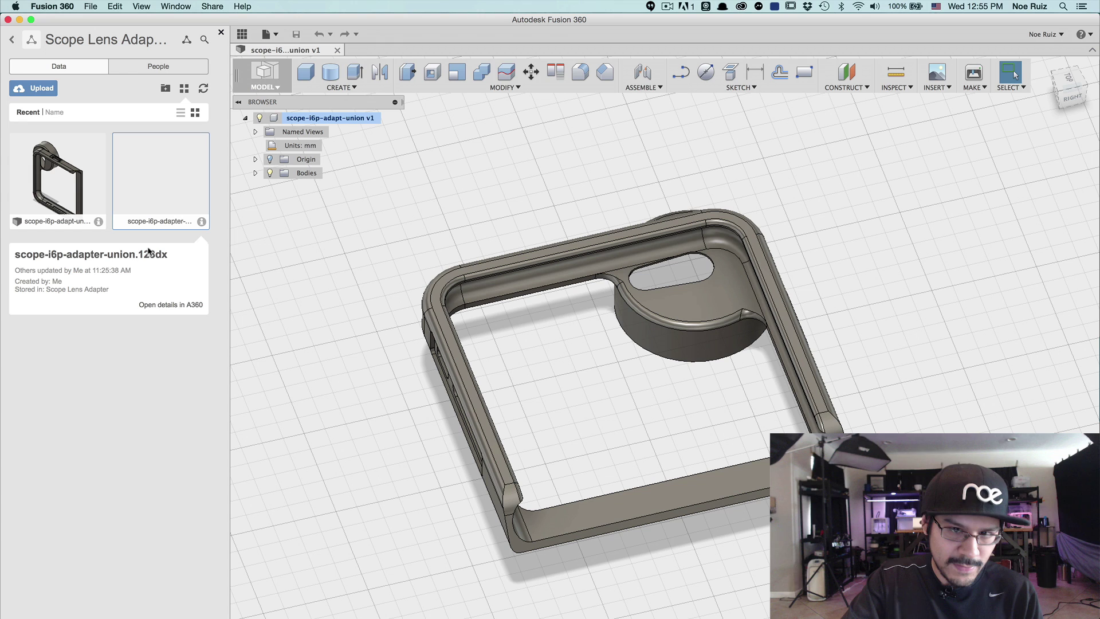
key("super+Tab")
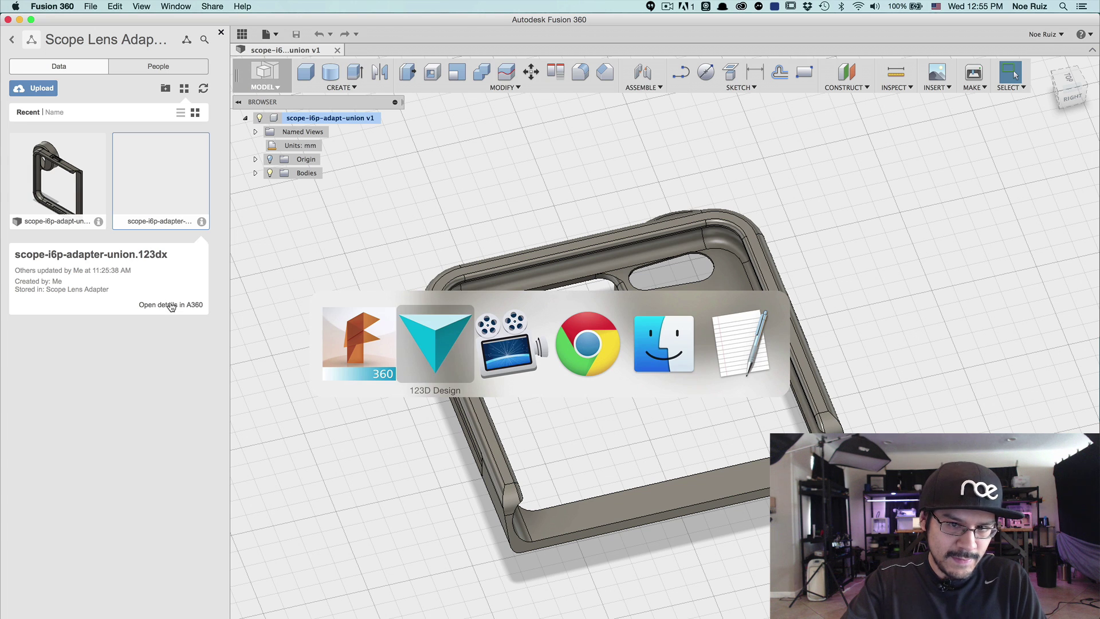
left_click(602, 352)
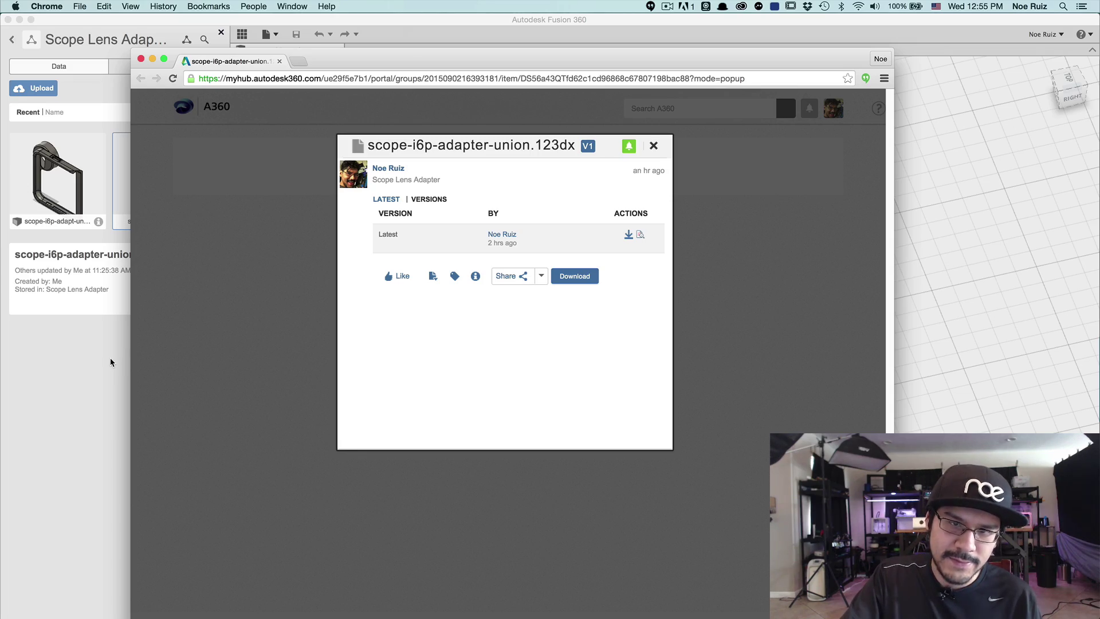
- Switch to 123D Design and examine the translucent phone adapter from different angles, close up and at a distance
key("super+Tab")
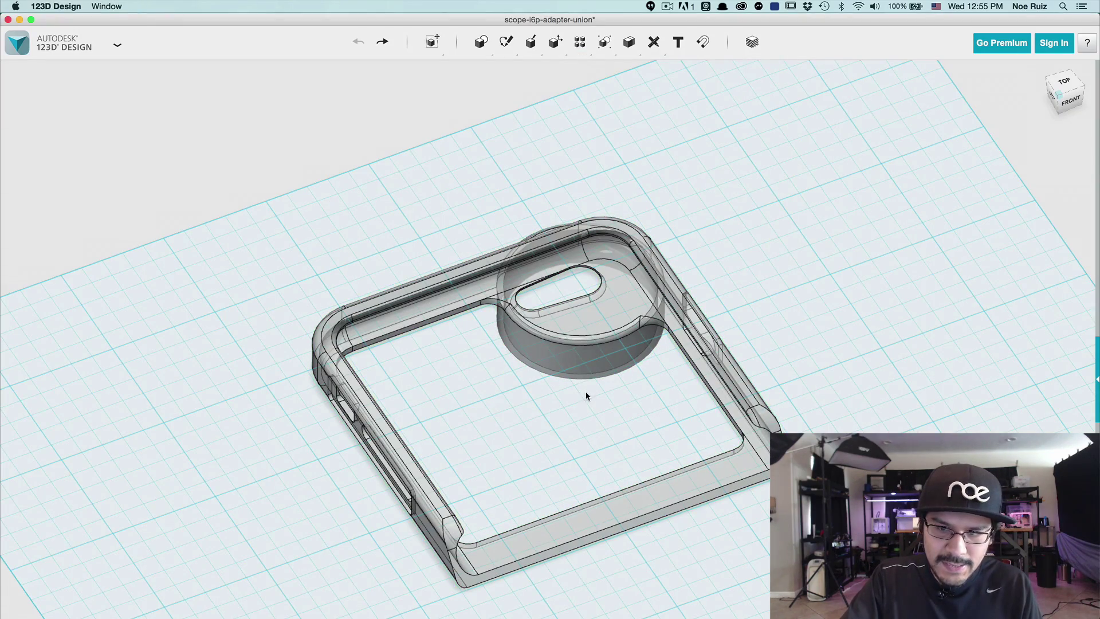
right_click_drag(586, 396, 533, 383)
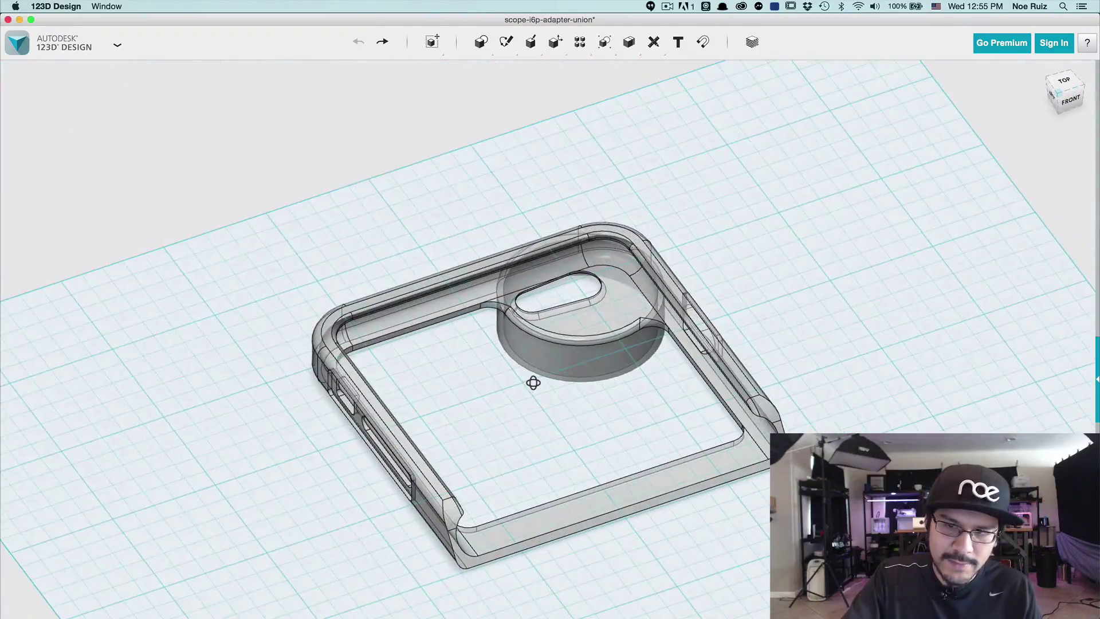
scroll(533, 386, "up", 3)
scroll(529, 393, "down", 3)
scroll(529, 392, "up", 5)
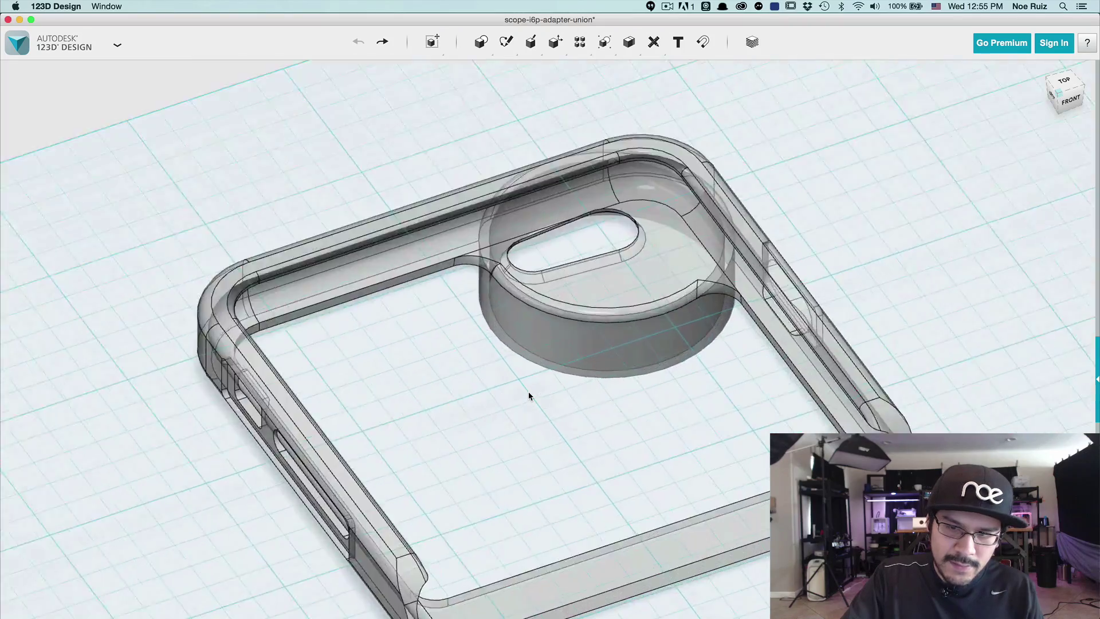
scroll(529, 394, "down", 3)
scroll(529, 394, "up", 2)
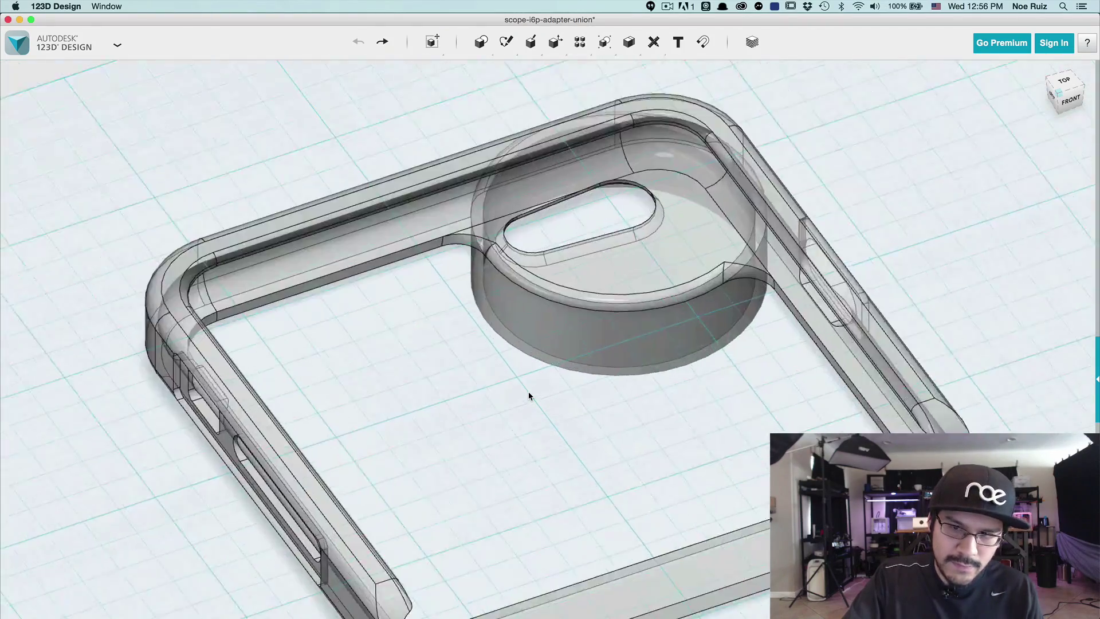
scroll(529, 395, "down", 3)
middle_click_drag(534, 395, 507, 361)
scroll(507, 361, "down", 3)
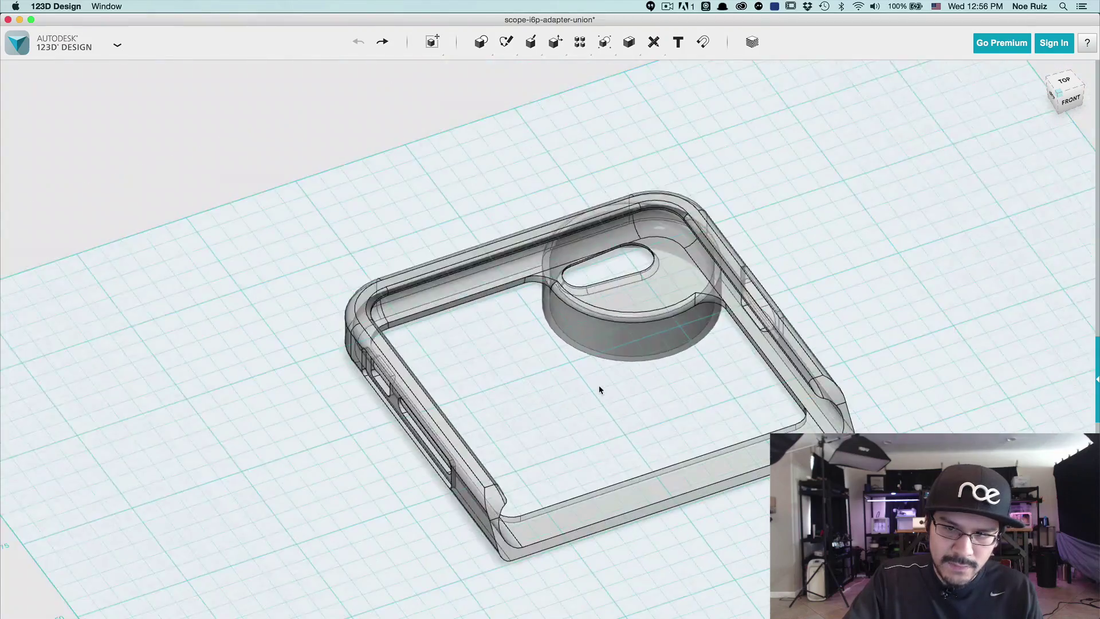
right_click_drag(599, 386, 538, 400)
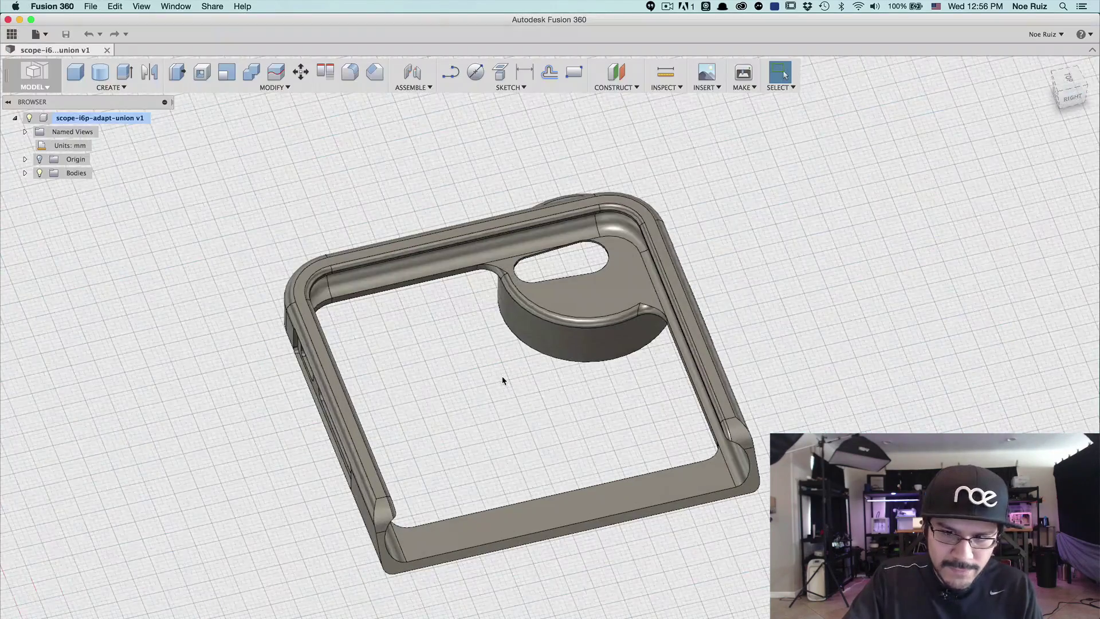
right_click(503, 381)
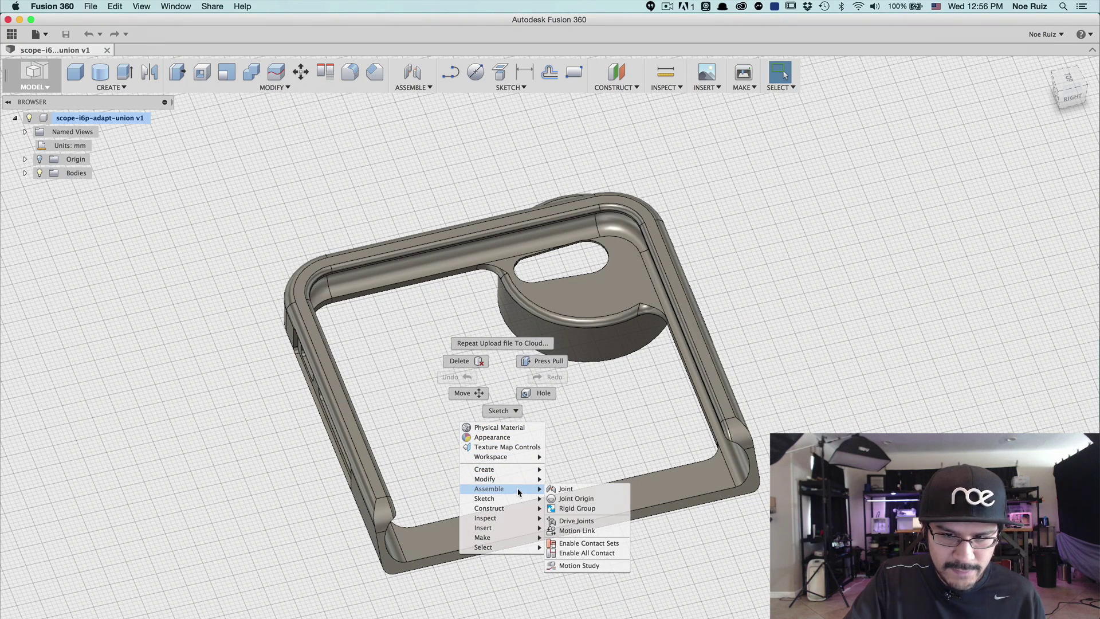
left_click(298, 414)
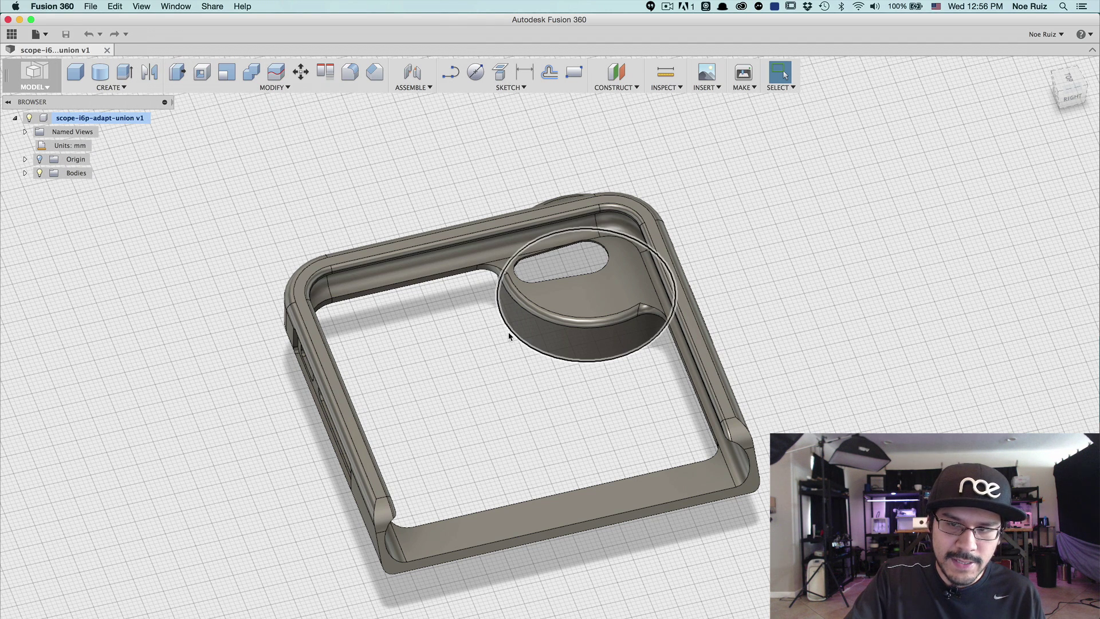
right_click(481, 407)
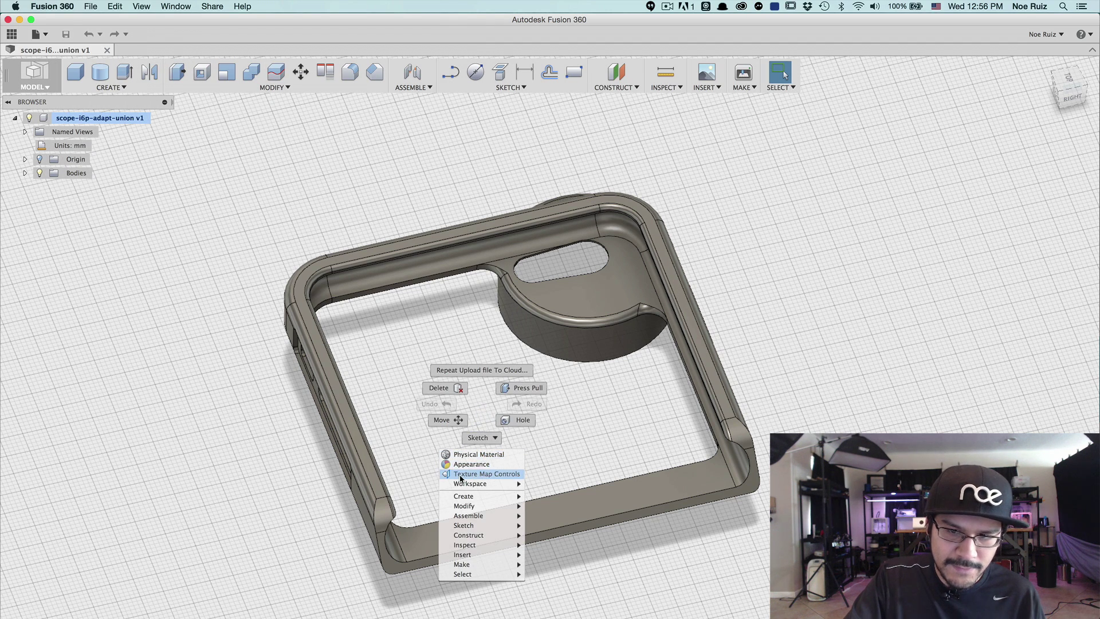
left_click(481, 406)
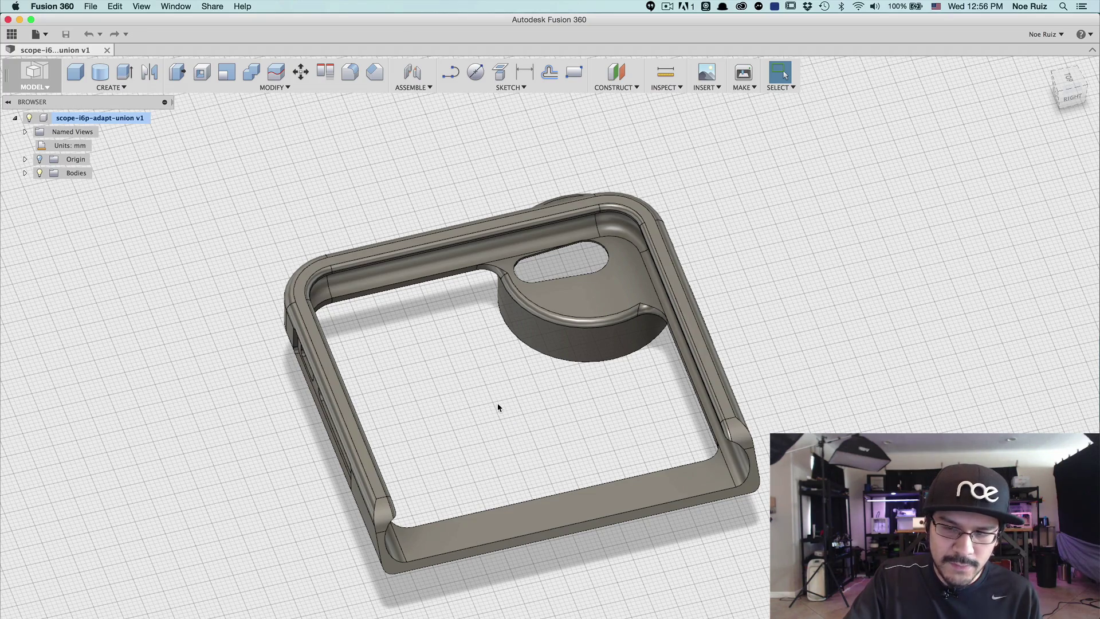
- Examine the adapter model in Fusion 360 at various distances, covering the lens ring and the phone frame
scroll(498, 405, "down", 3)
scroll(497, 405, "up", 10)
scroll(497, 407, "up", 3)
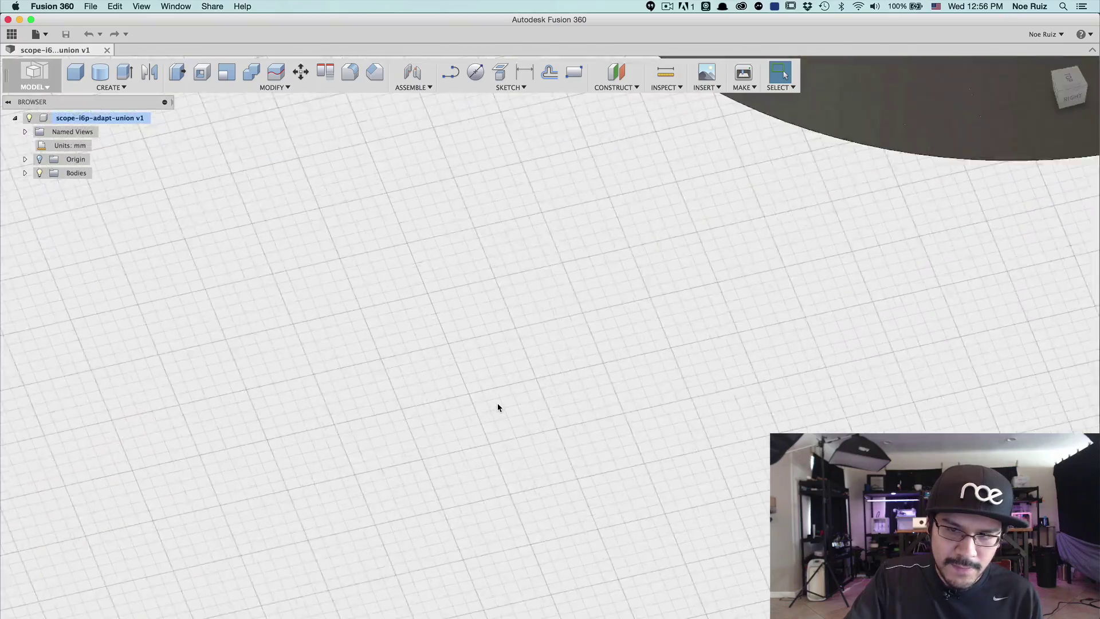
scroll(497, 406, "down", 5)
scroll(498, 406, "up", 5)
scroll(497, 407, "down", 2)
scroll(498, 407, "down", 5)
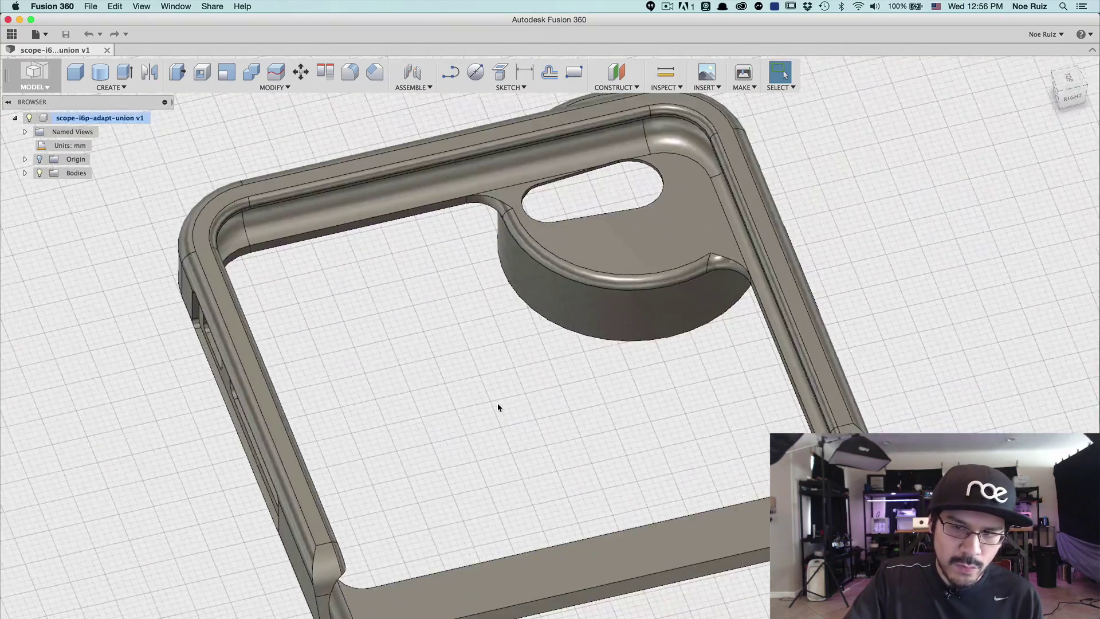
scroll(497, 407, "up", 5)
scroll(497, 401, "down", 3)
middle_click_drag(486, 393, 475, 359)
scroll(477, 359, "up", 2)
scroll(476, 359, "down", 3)
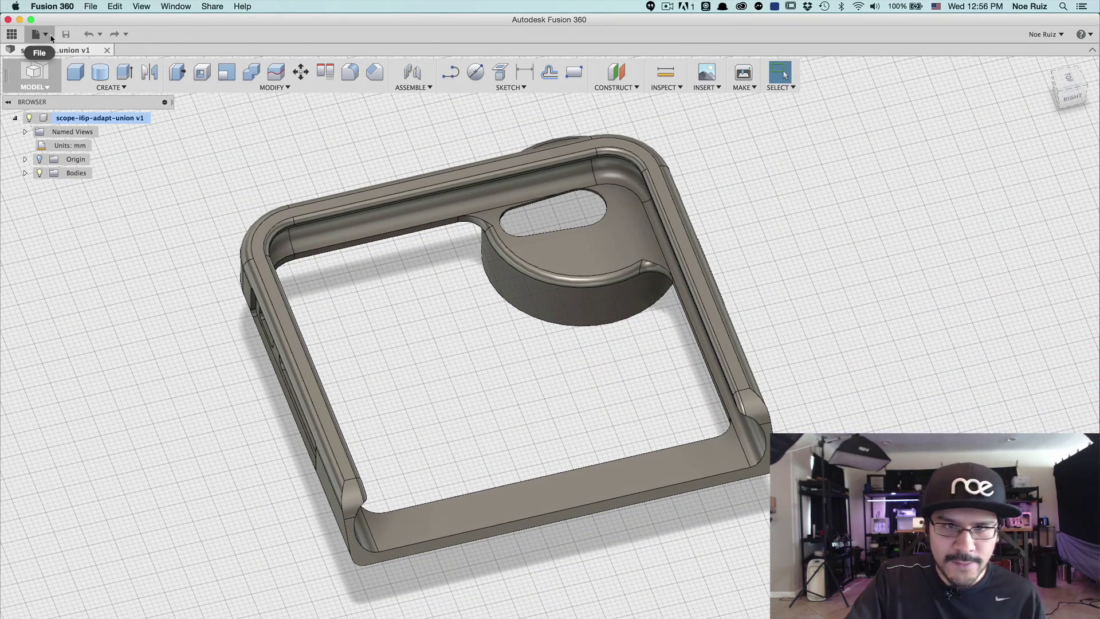
- Review the zoom direction, orbit type and navigation shortcut settings in the general preferences and accept them
left_click(52, 6)
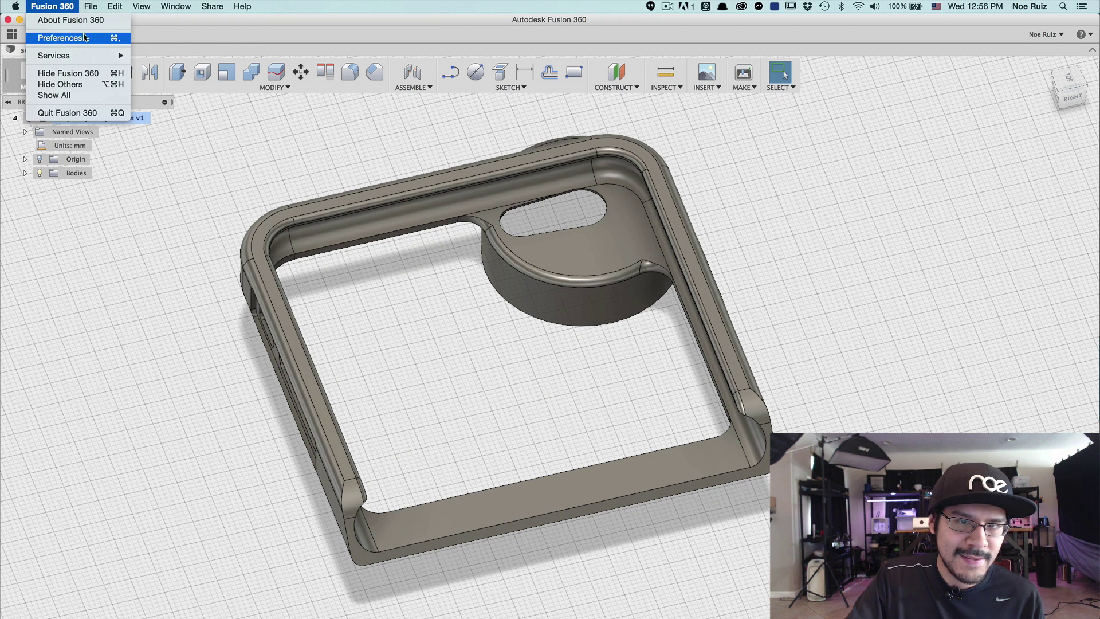
left_click(50, 37)
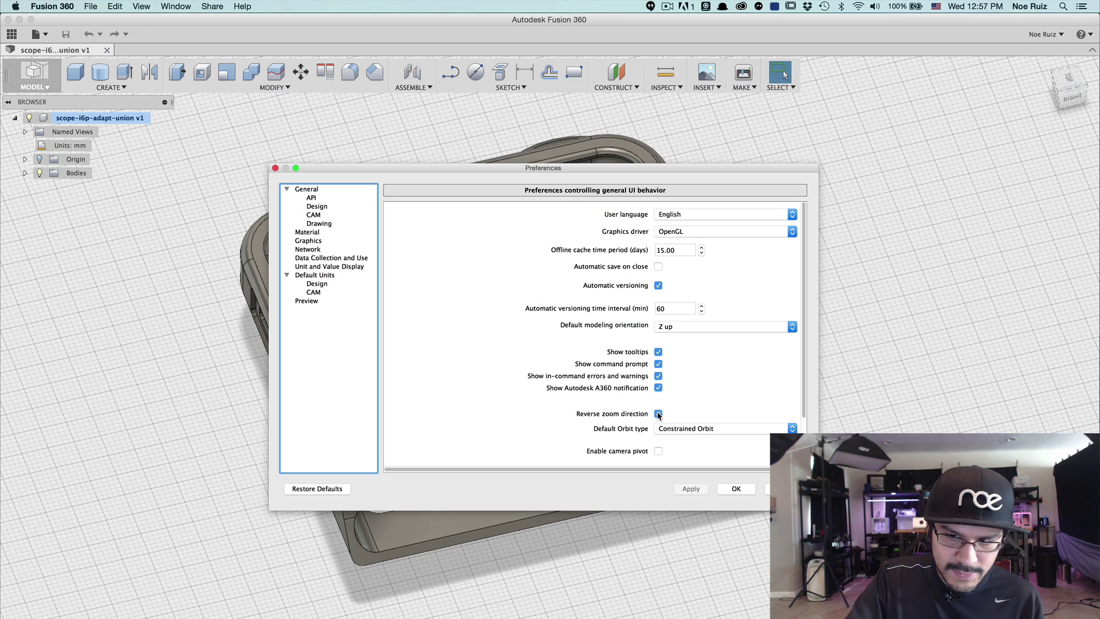
scroll(636, 418, "down", 3)
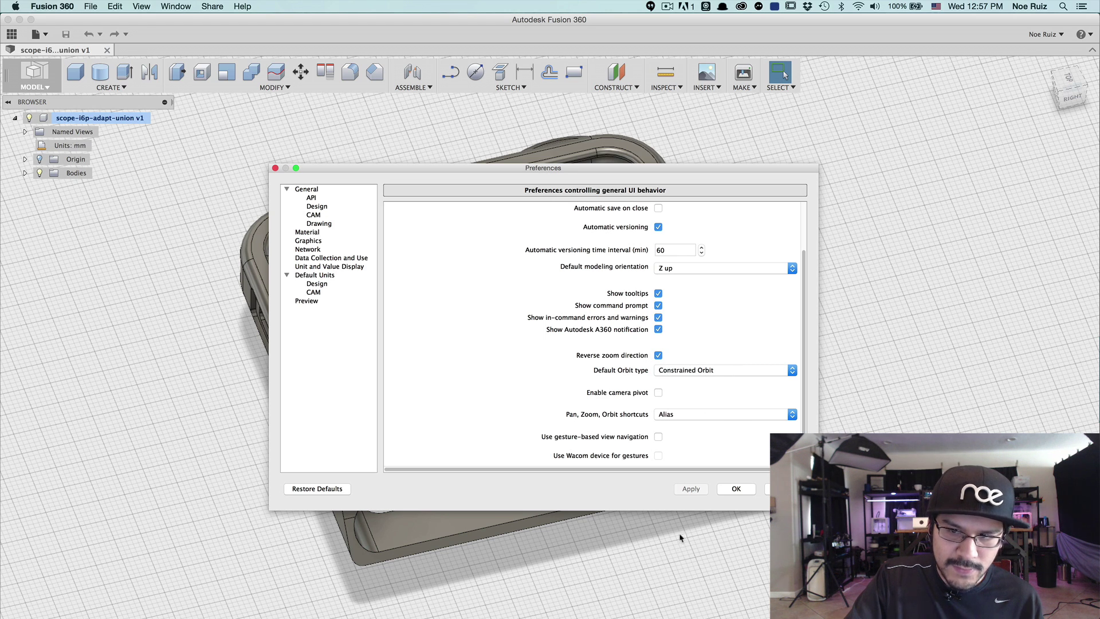
left_click(740, 489)
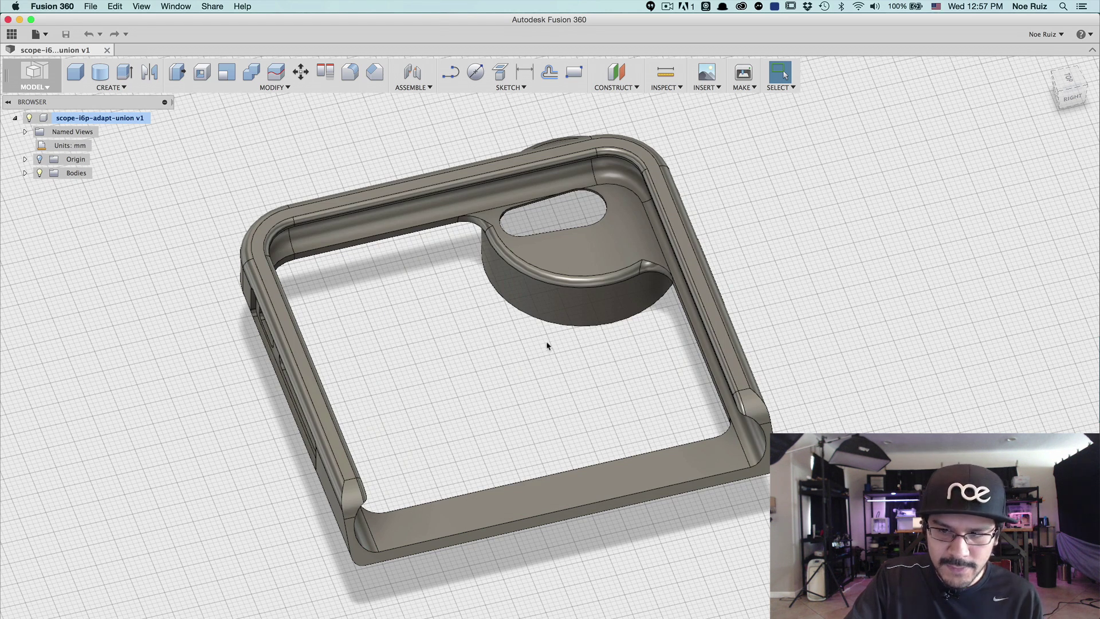
- Examine the adapter's side cutouts, camera opening and lens ring from several viewing angles
scroll(546, 344, "down", 2)
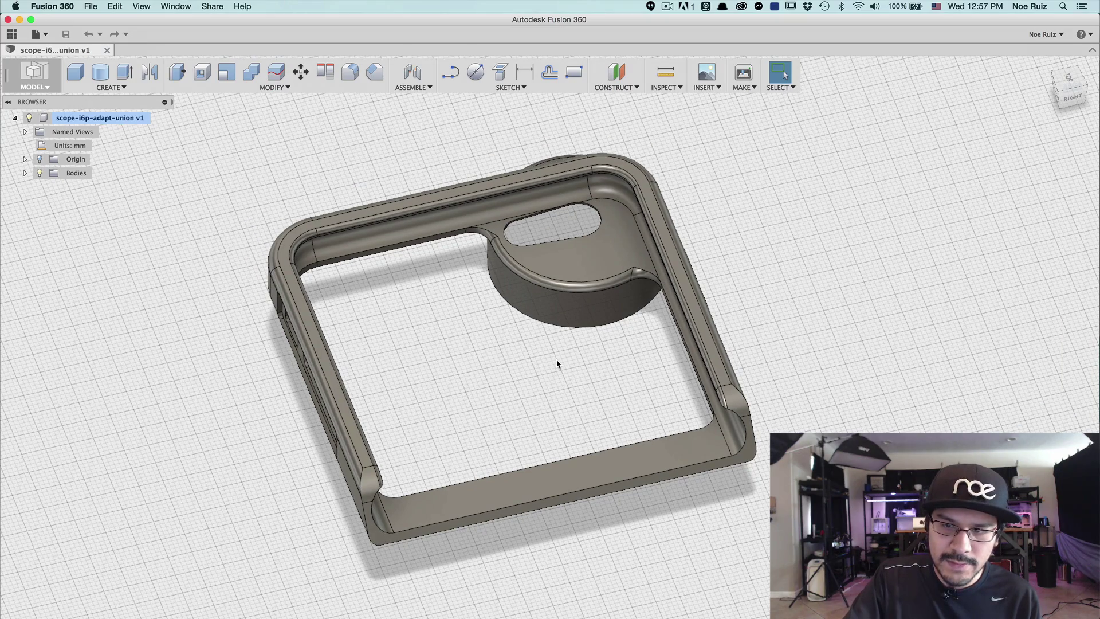
scroll(556, 361, "up", 3)
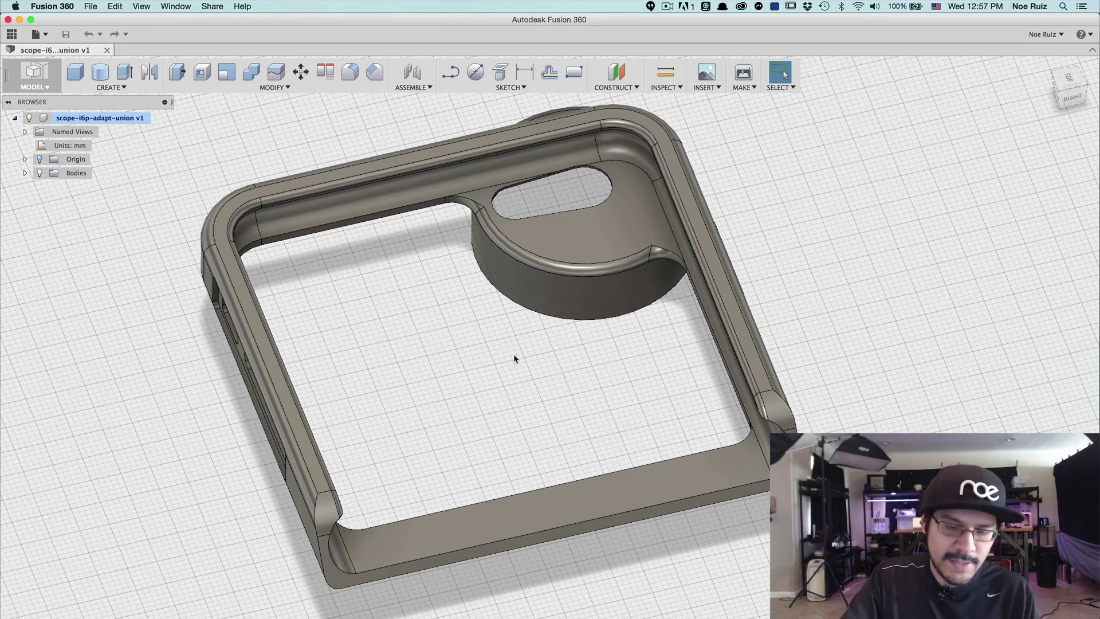
middle_click_drag(487, 361, 466, 397, "shift")
scroll(467, 398, "up", 5)
scroll(467, 396, "down", 5)
scroll(467, 394, "up", 8)
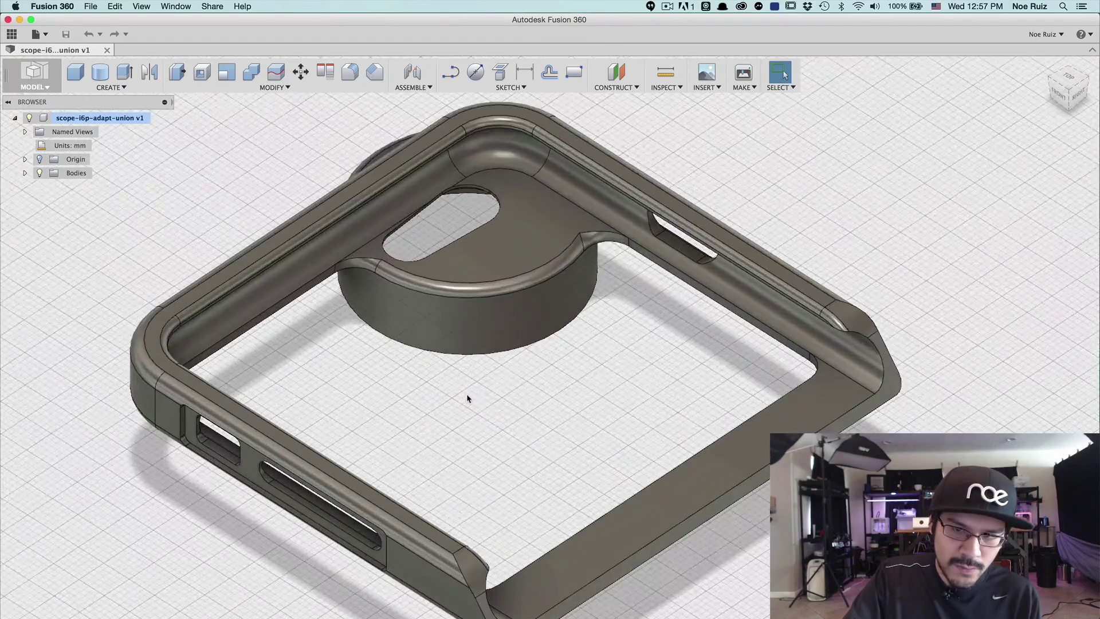
scroll(466, 373, "down", 8)
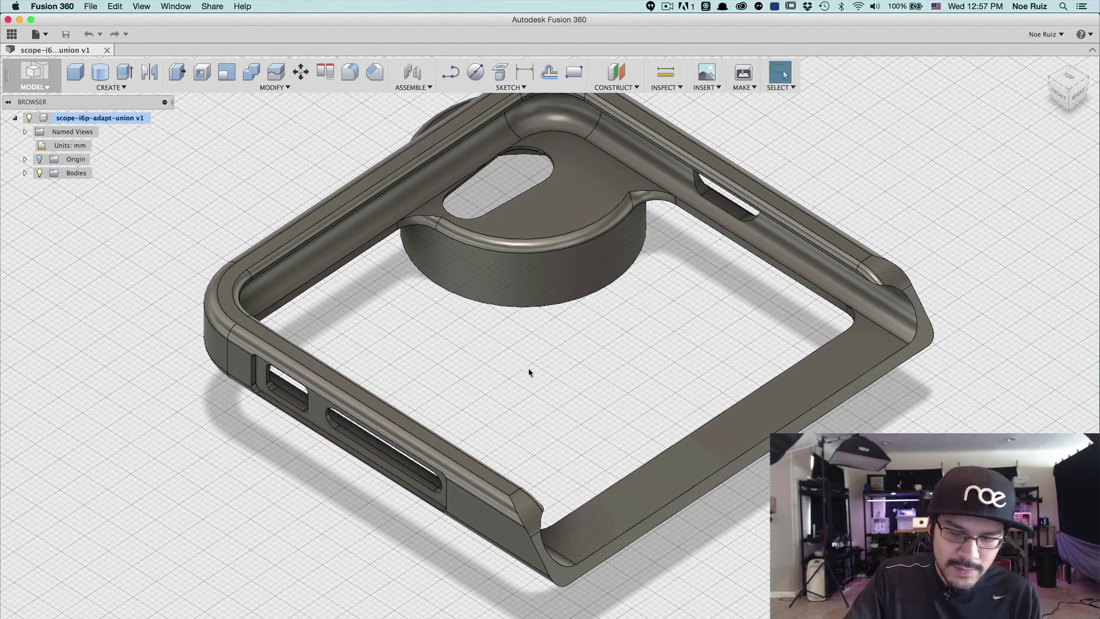
mouse_move(527, 369)
middle_mouse_down("shift")
mouse_move(572, 341)
mouse_move(560, 359)
mouse_move(462, 386)
mouse_move(462, 319)
mouse_move(459, 376)
mouse_move(452, 322)
mouse_move(544, 367)
middle_mouse_up("shift")
scroll(545, 366, "down", 1)
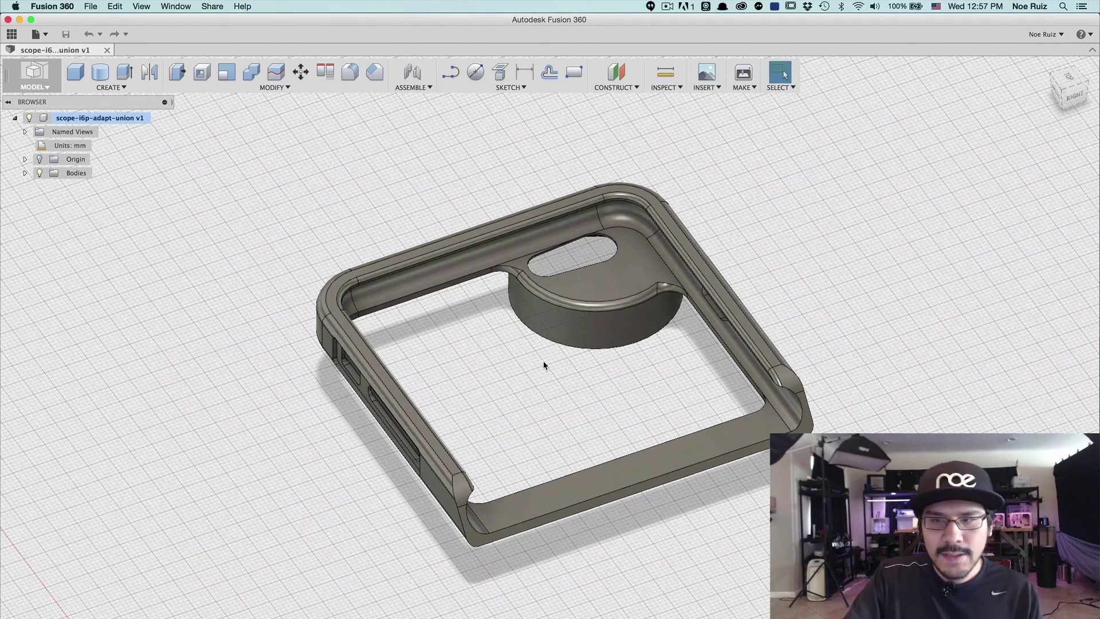
- Switch to 123D Design and look at its version of the adapter from another side for comparison
key("super+Tab")
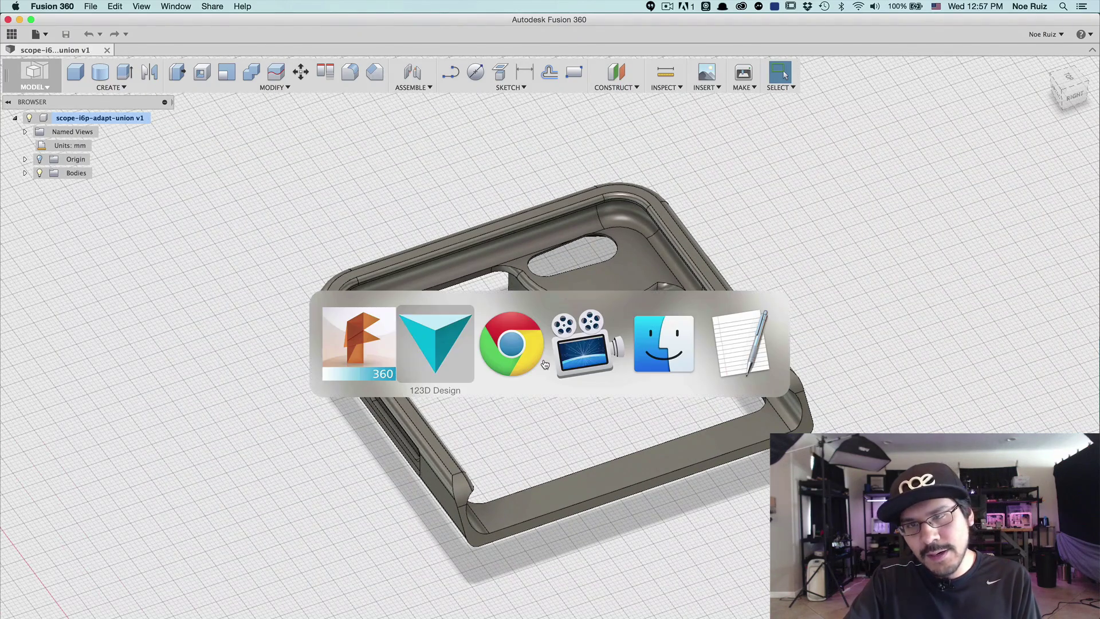
left_click(446, 353)
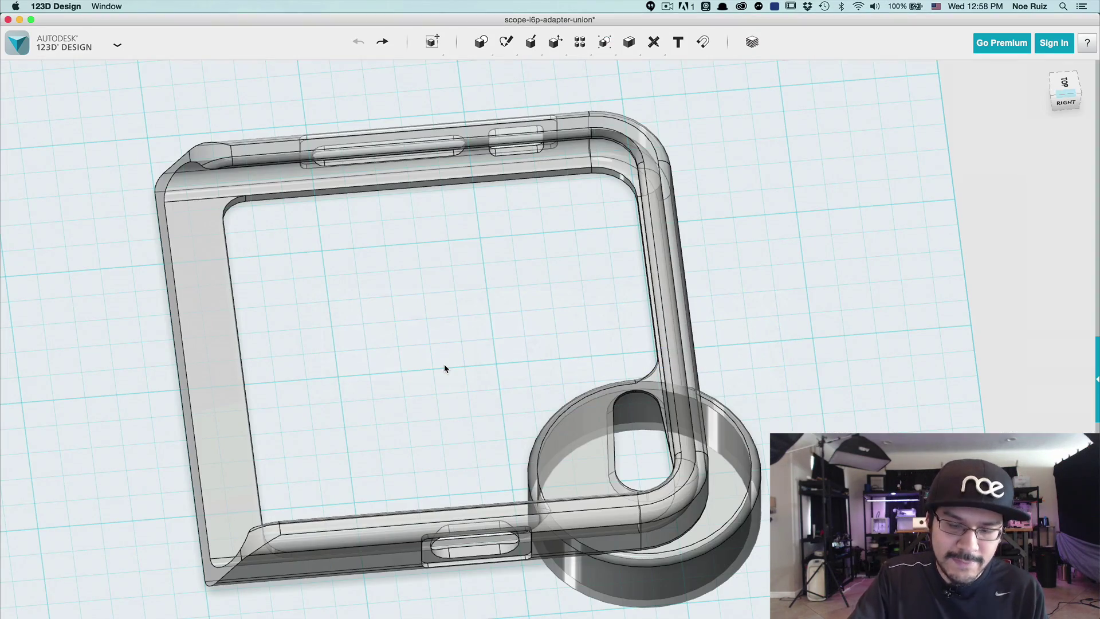
right_click_drag(424, 365, 531, 368)
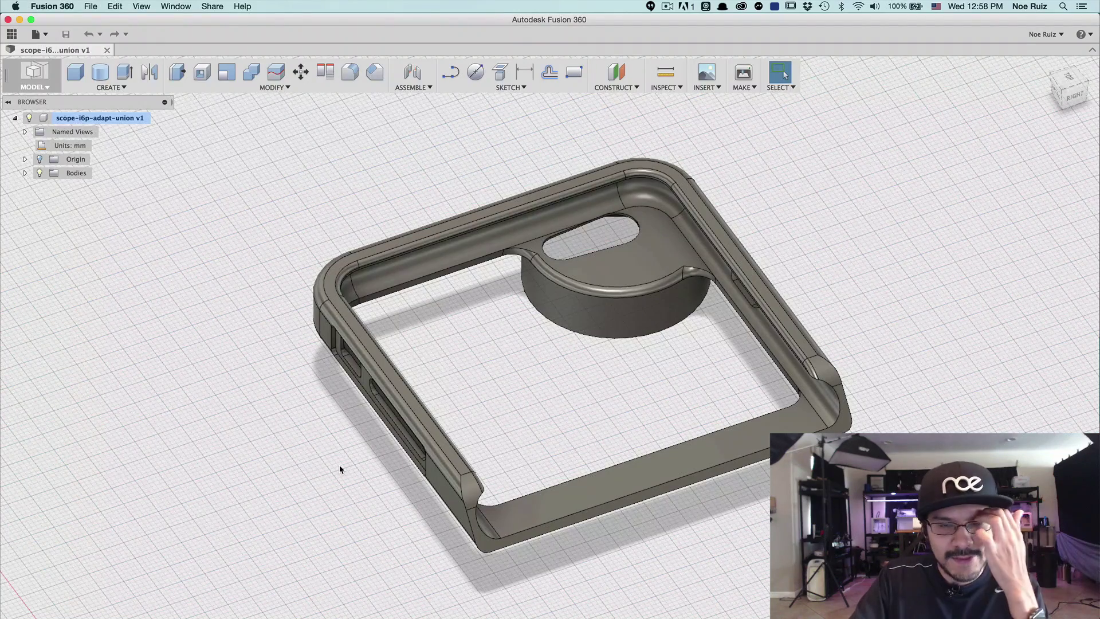